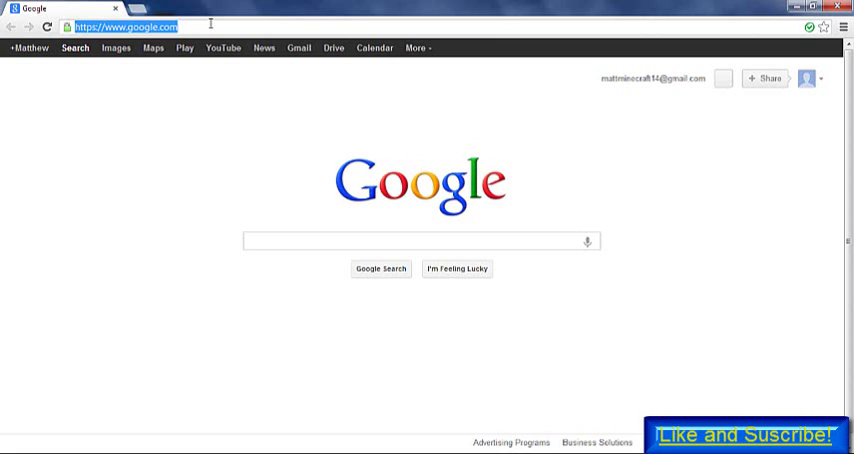
text(ezvid.c)
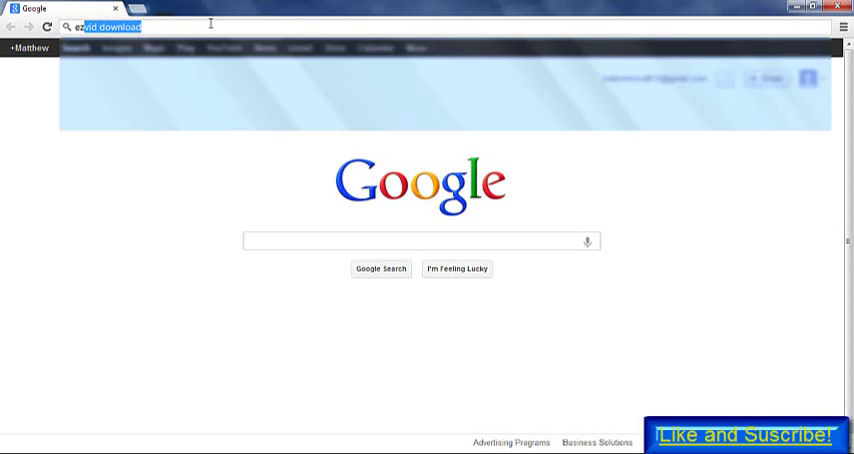
text(om/thankyou)
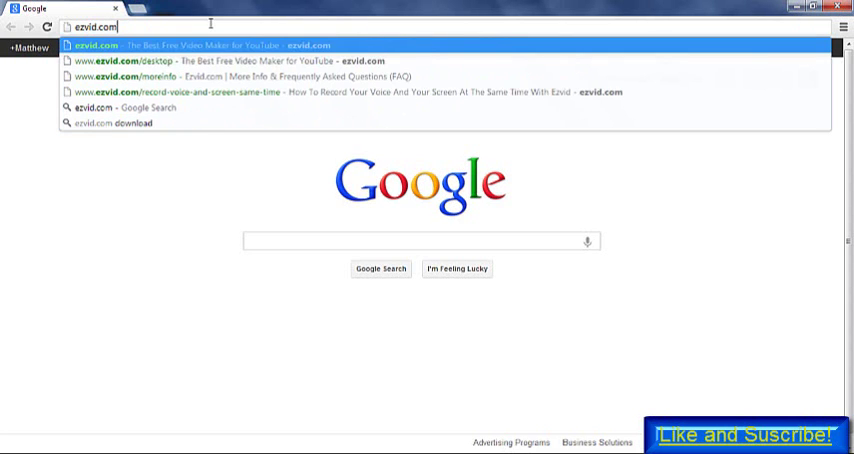
- Load ezvid.com/thankyou from the address bar so its automatic download starts
key(Return)
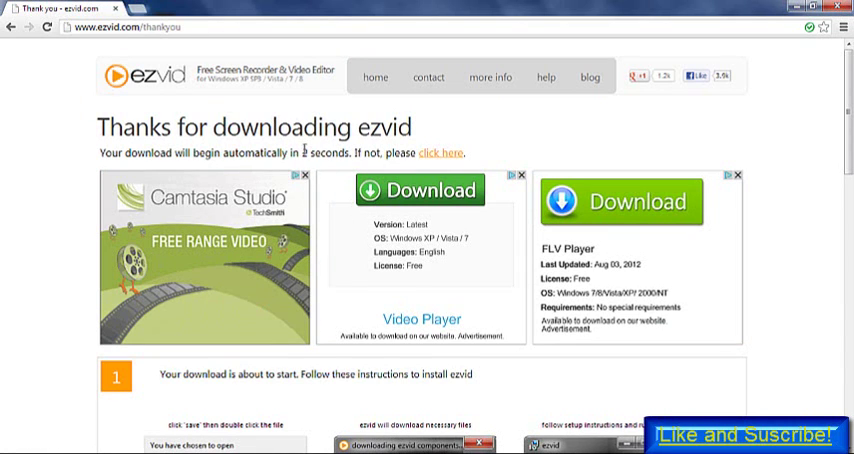
- Let EZVID_Setup.exe finish downloading, open chrome://downloads, and remove its entry from the list
double_click(306, 152)
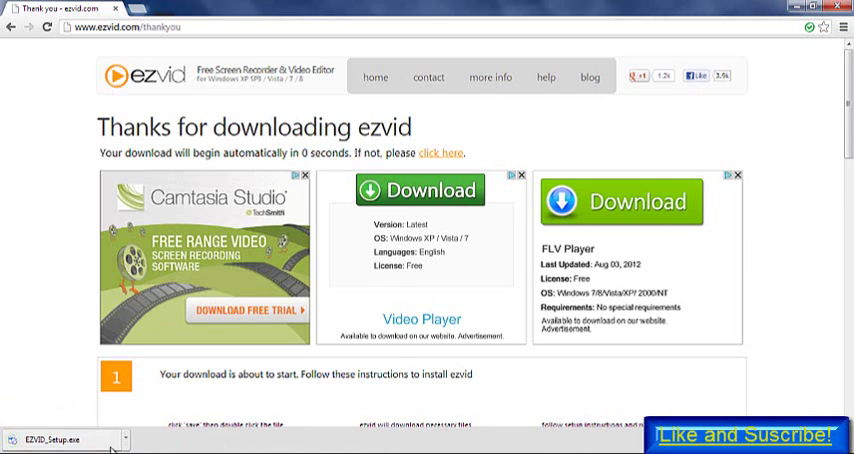
key(ctrl+j)
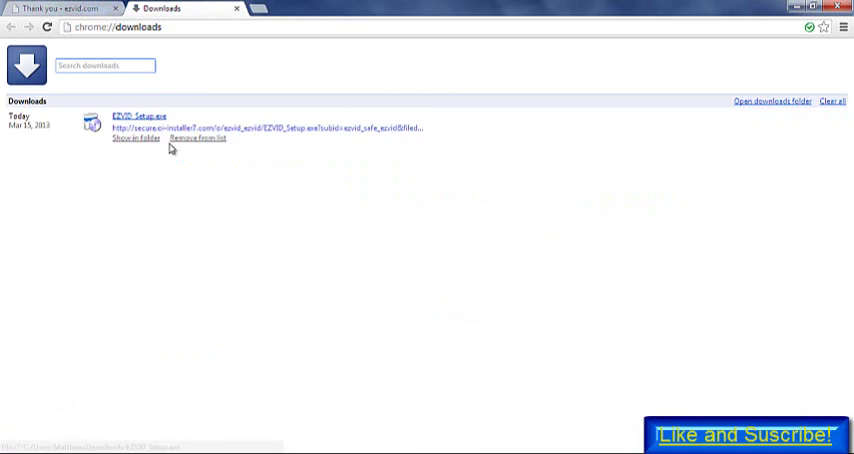
click(198, 138)
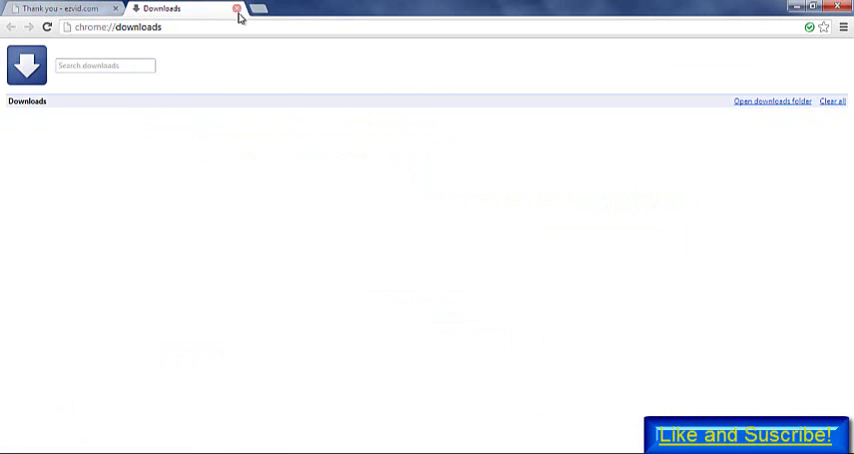
- Close the chrome://downloads tab, leaving the ezvid thank-you page in view
click(236, 8)
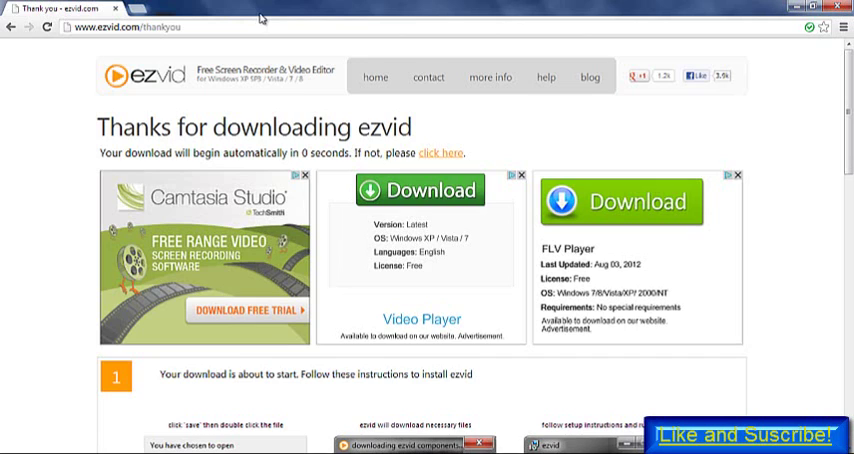